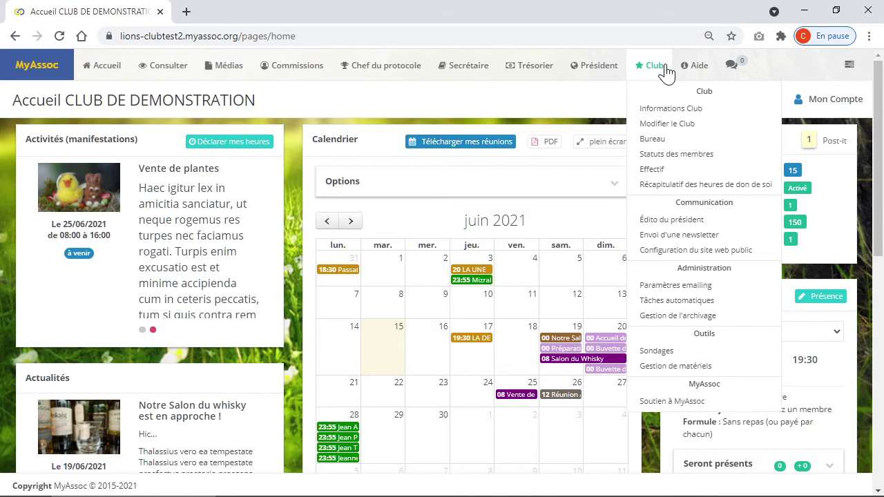
# Start a new 2020 - 2021 board entry with the post Autre, naming the post "Responsable des sorties"
pyautogui.click(595, 92)
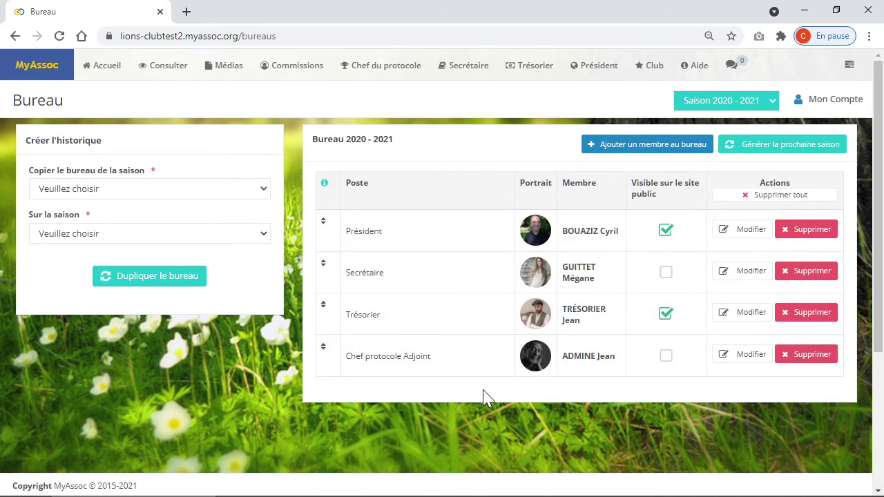
pyautogui.click(632, 151)
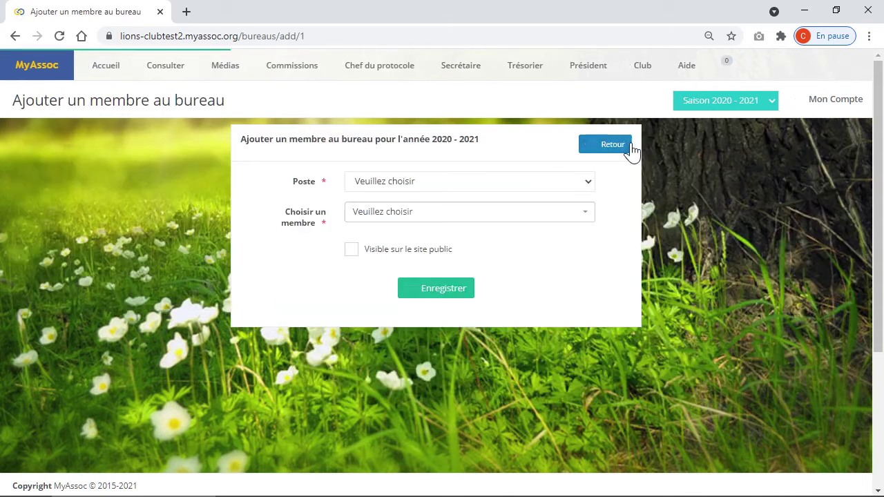
pyautogui.click(487, 183)
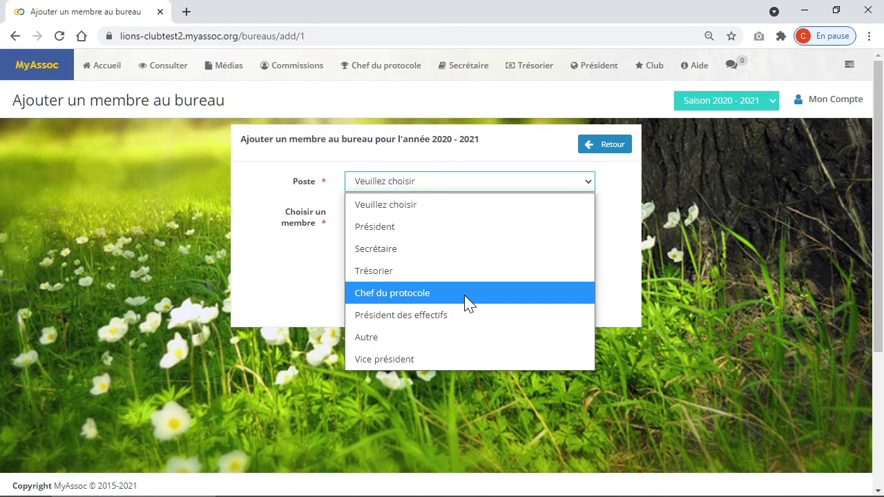
pyautogui.click(401, 340)
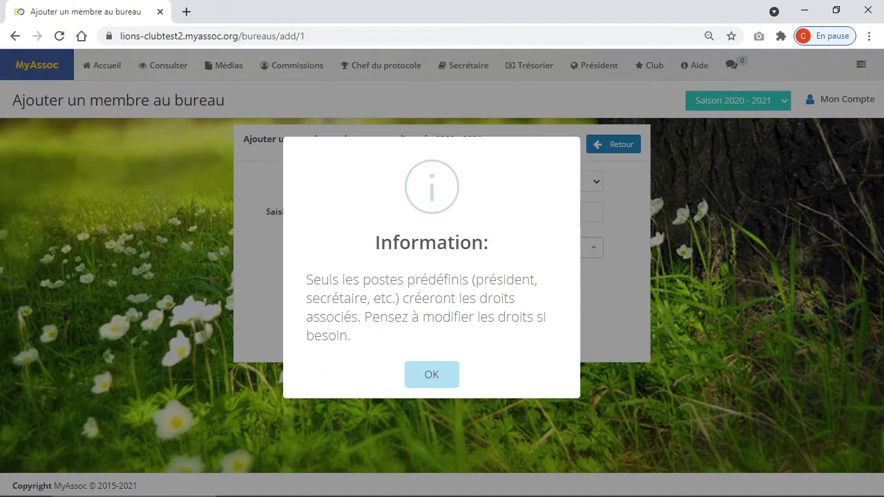
pyautogui.click(440, 377)
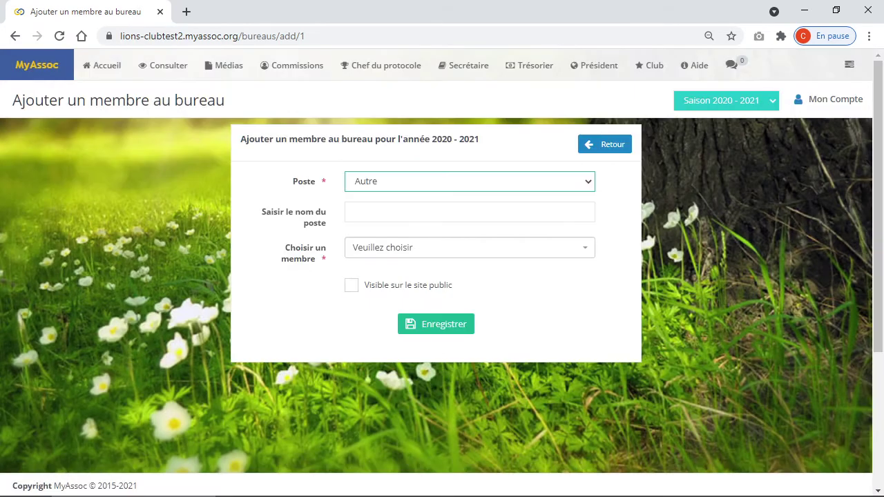
pyautogui.click(470, 212)
pyautogui.write('Responsable des sorties')
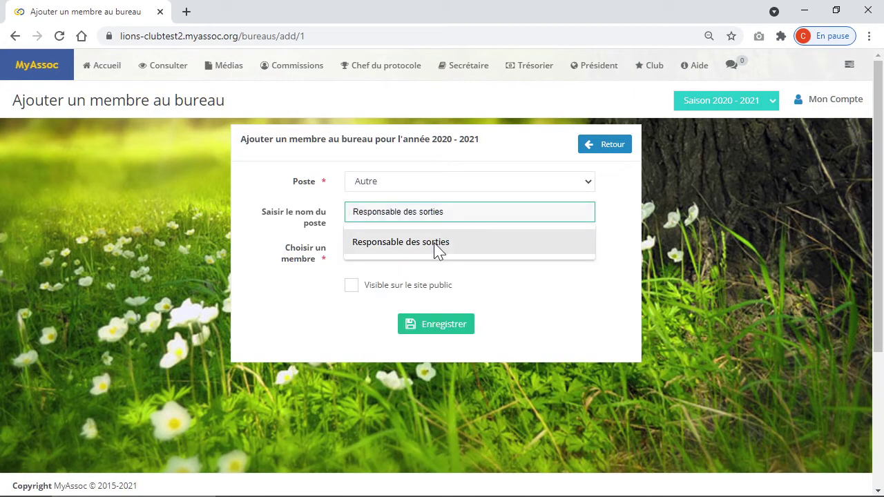
pyautogui.click(434, 245)
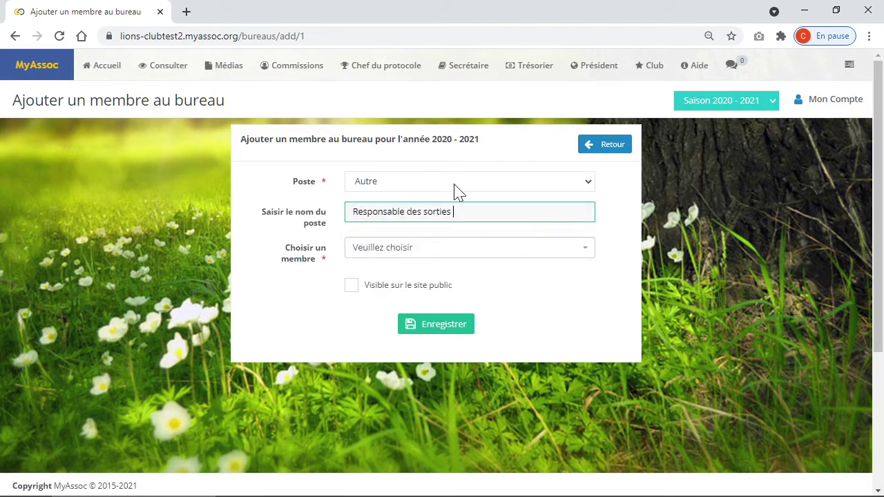
# Assign a club member to the Responsable des sorties post and save the entry as visible on the public site
pyautogui.click(402, 258)
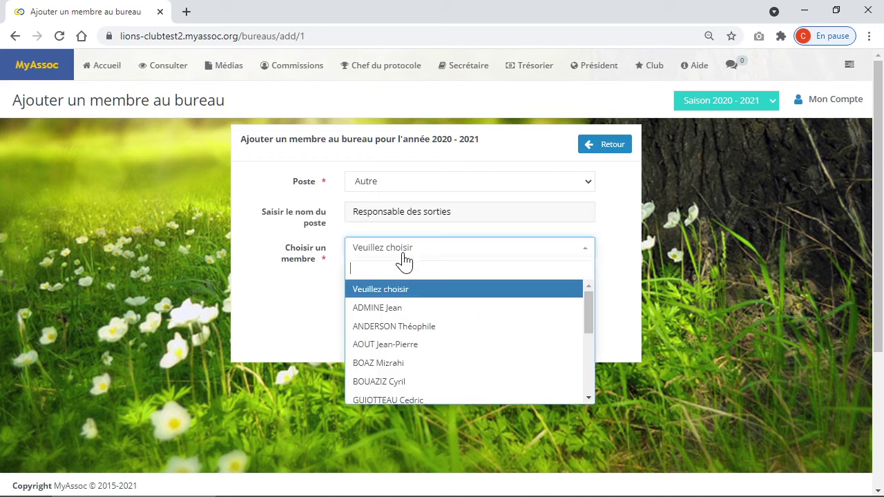
pyautogui.click(407, 364)
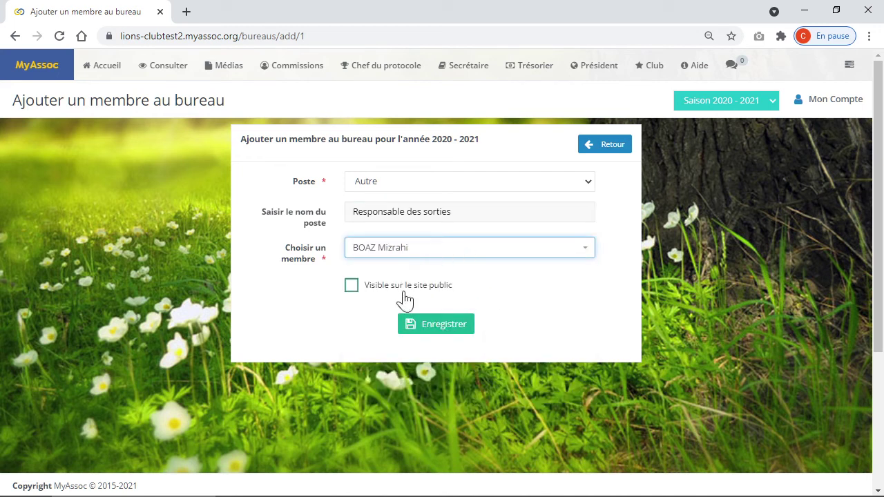
pyautogui.click(352, 285)
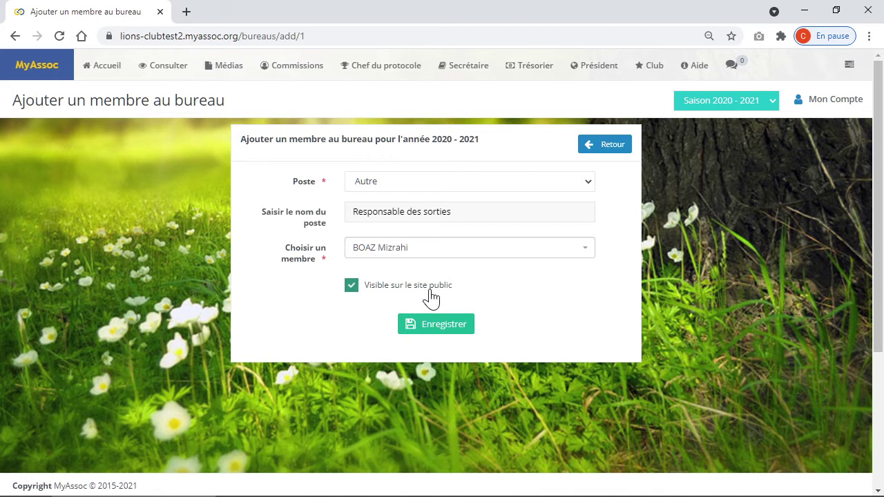
pyautogui.click(354, 288)
pyautogui.click(352, 286)
pyautogui.click(415, 326)
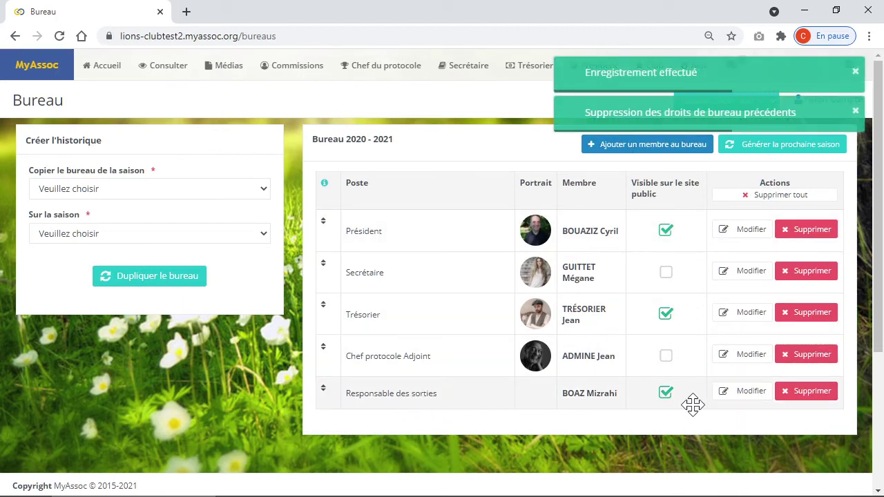
pyautogui.click(710, 112)
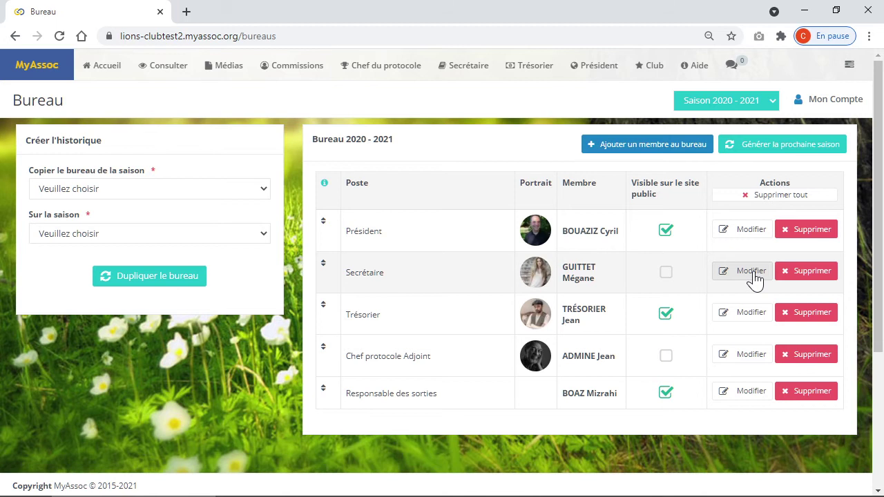
# Change the Chef protocole Adjoint entry to the predefined post Chef du protocole and save it
pyautogui.click(739, 369)
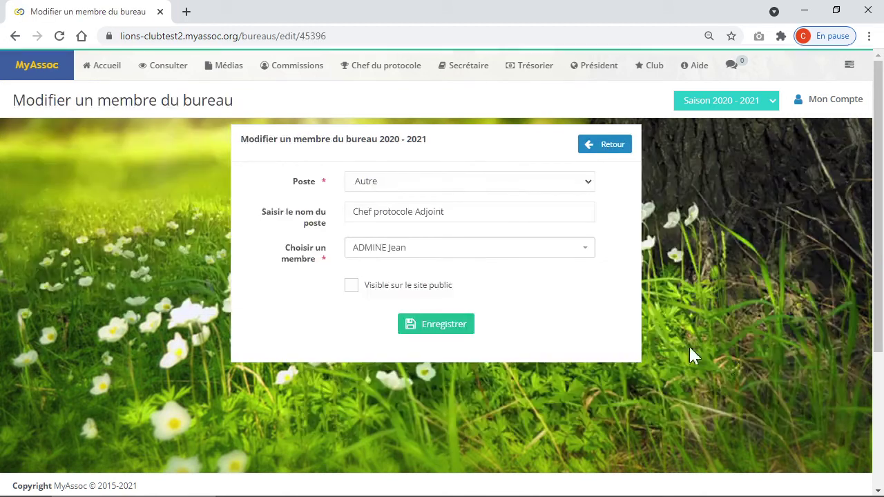
pyautogui.click(402, 252)
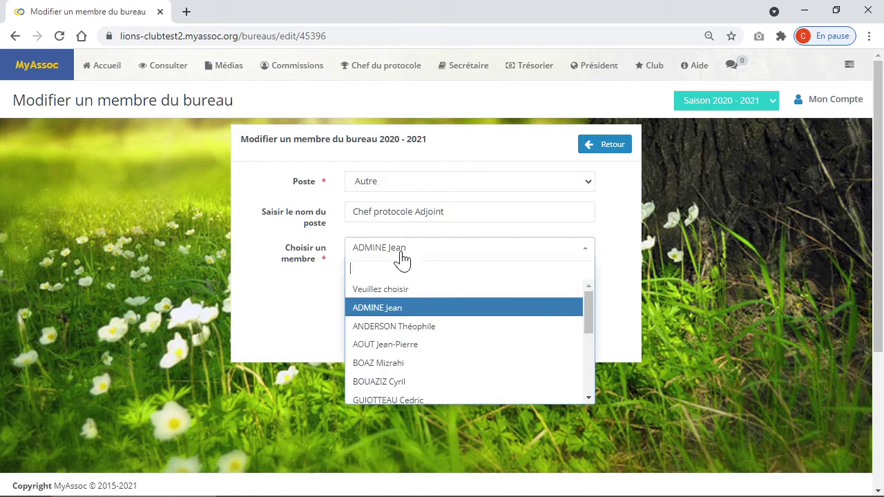
pyautogui.click(371, 181)
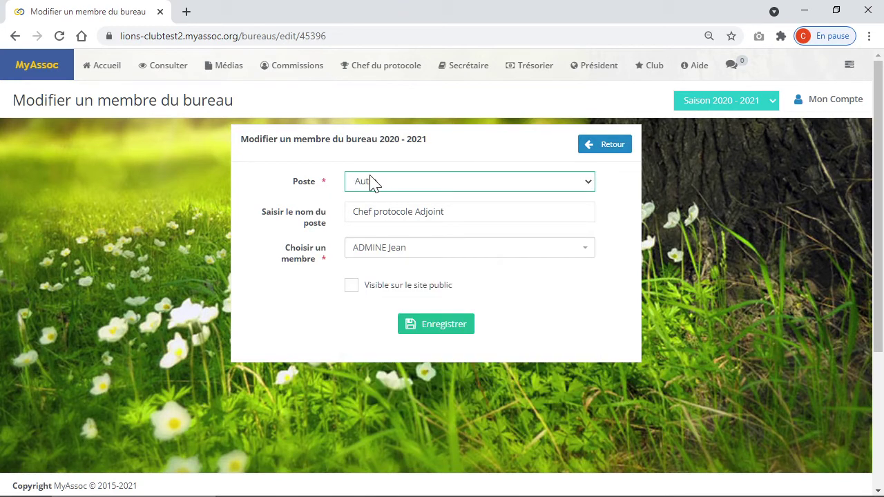
pyautogui.click(371, 181)
pyautogui.click(425, 295)
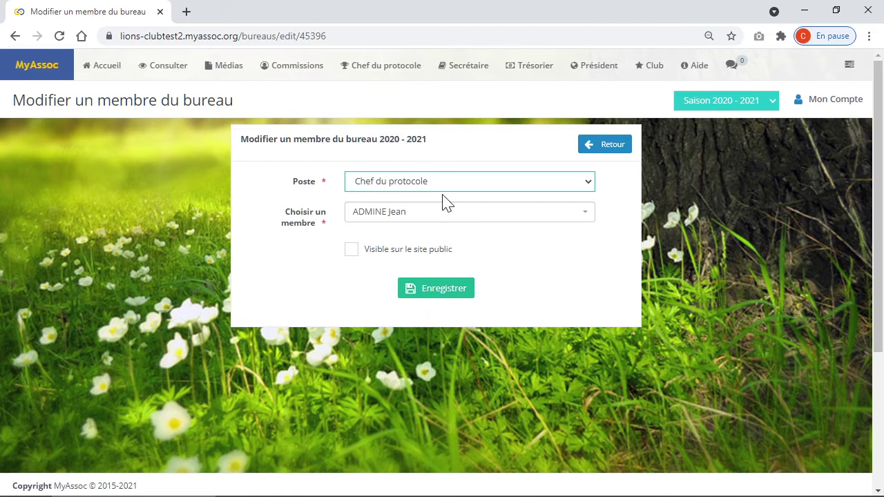
pyautogui.click(444, 290)
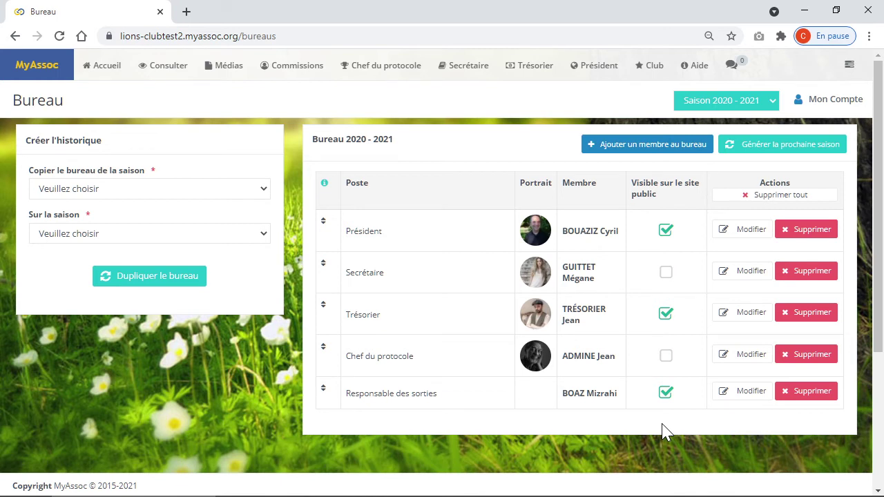
# Check the board for Saison 2021 - 2022 and return to the Saison 2020 - 2021 board
pyautogui.click(725, 104)
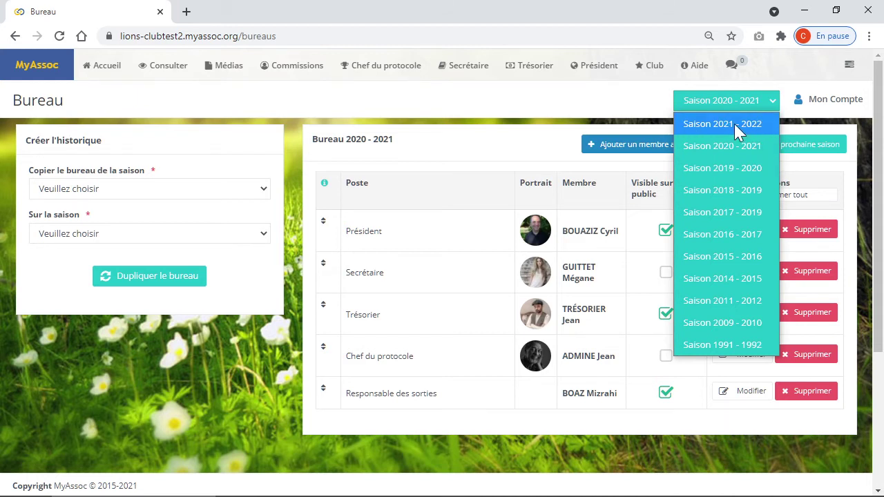
pyautogui.click(734, 123)
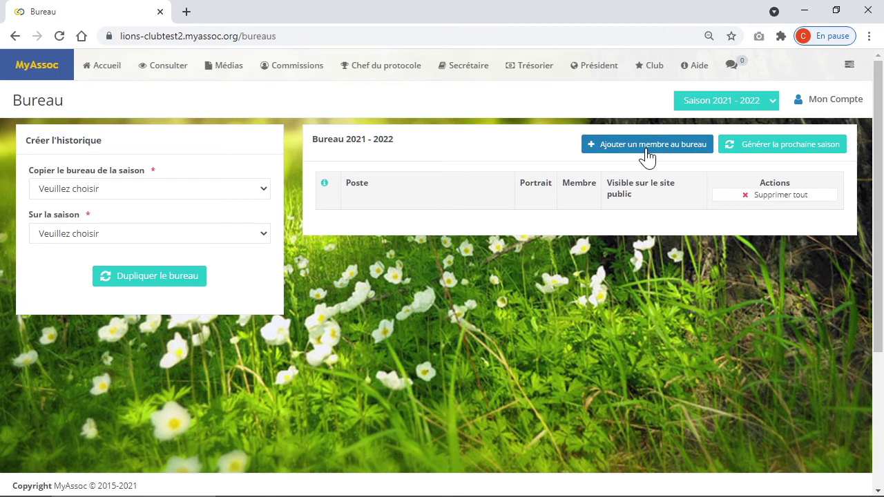
pyautogui.click(722, 105)
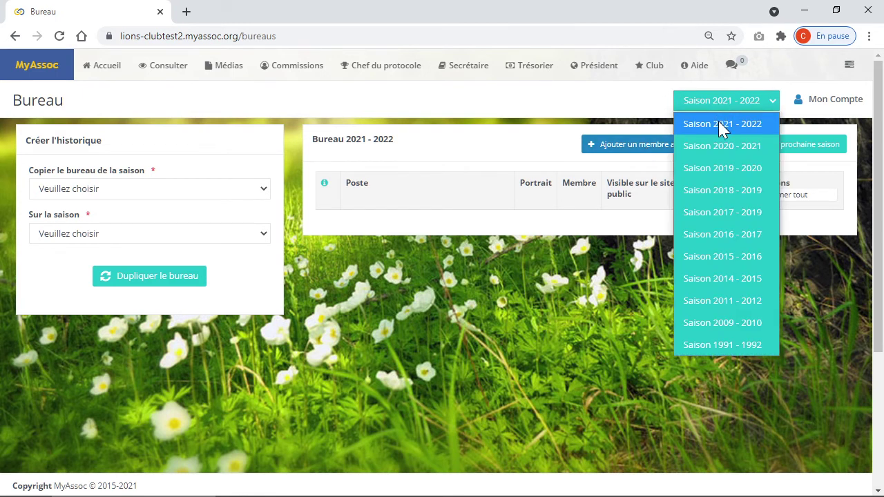
pyautogui.click(719, 146)
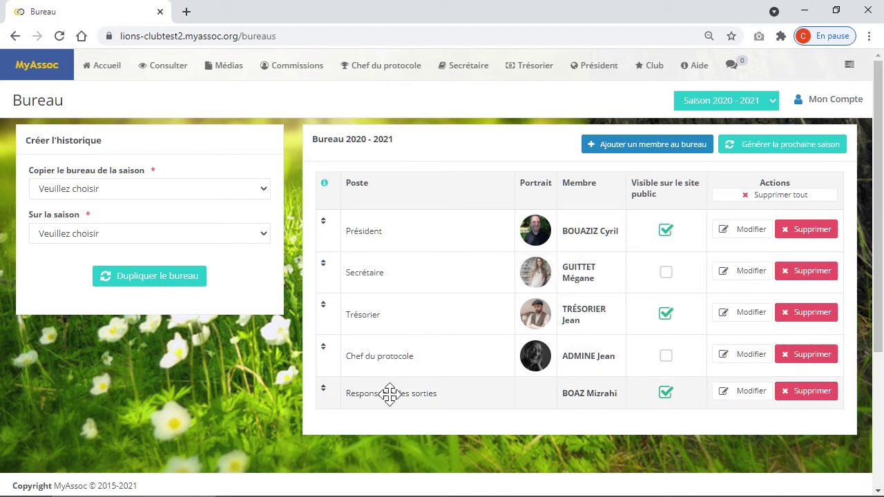
pyautogui.moveTo(382, 393)
pyautogui.mouseDown()
pyautogui.moveTo(399, 250)
pyautogui.moveTo(388, 395)
pyautogui.mouseUp()
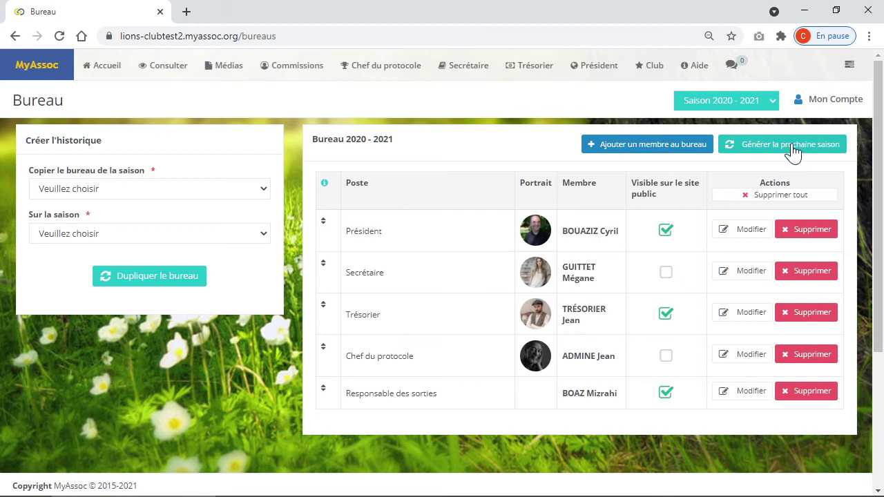
# Generate the next season's board from the 2020 - 2021 board and display Saison 2021 - 2022
pyautogui.click(793, 145)
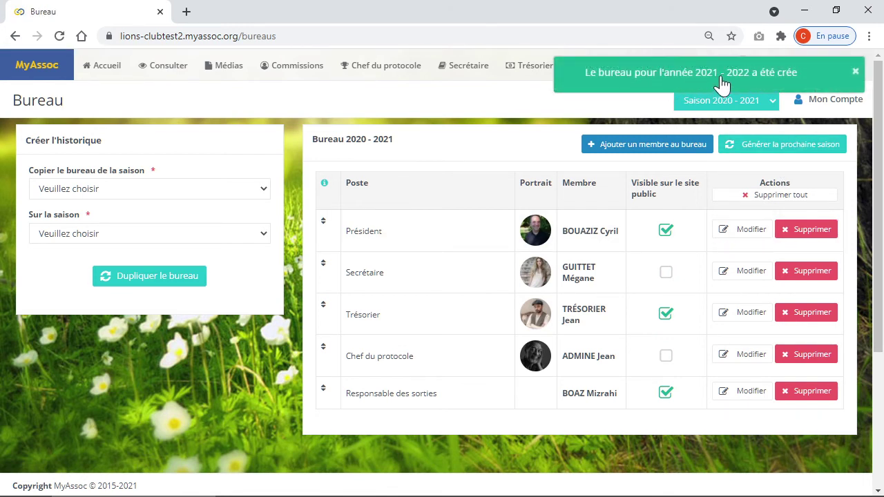
pyautogui.click(753, 101)
pyautogui.click(757, 130)
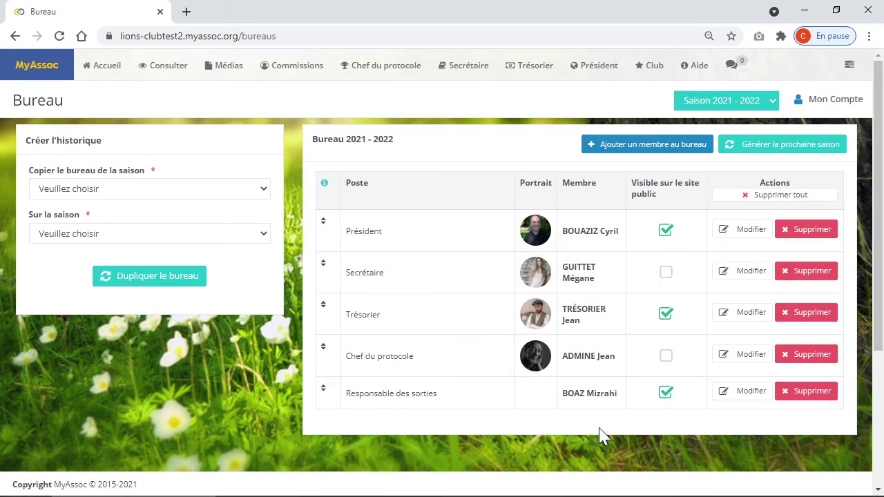
# Assign a different member as Président of the 2021 - 2022 board and save the change
pyautogui.click(737, 233)
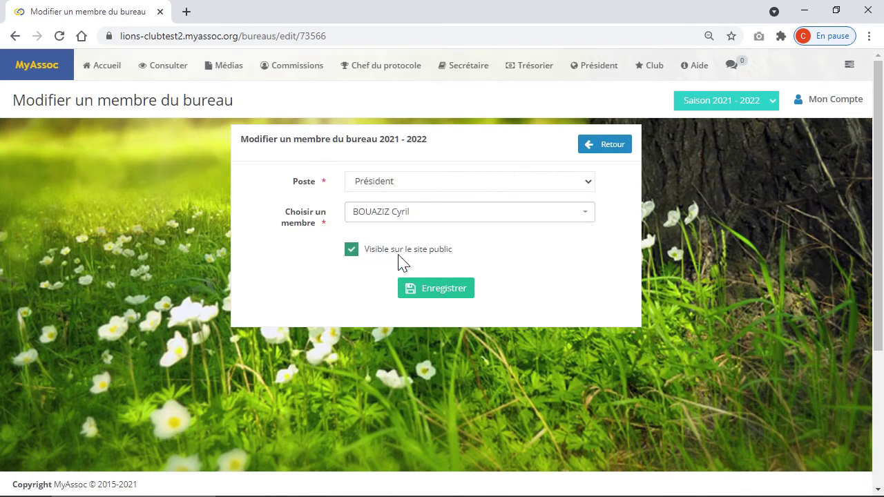
pyautogui.click(401, 216)
pyautogui.click(426, 291)
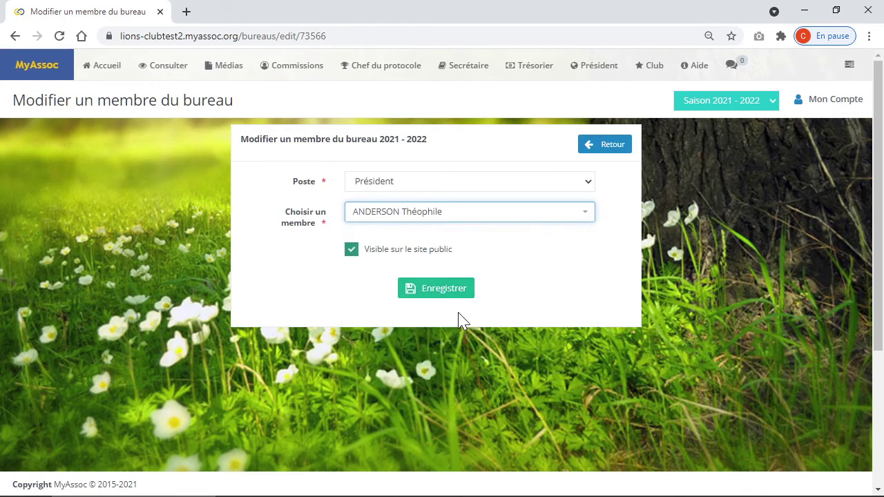
pyautogui.click(436, 290)
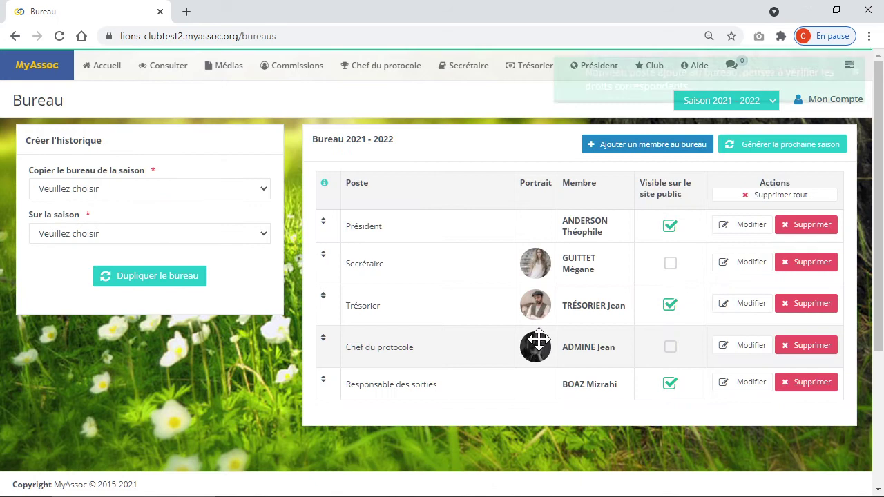
# Assign a different member as Secrétaire of the 2021 - 2022 board and save the change
pyautogui.click(748, 270)
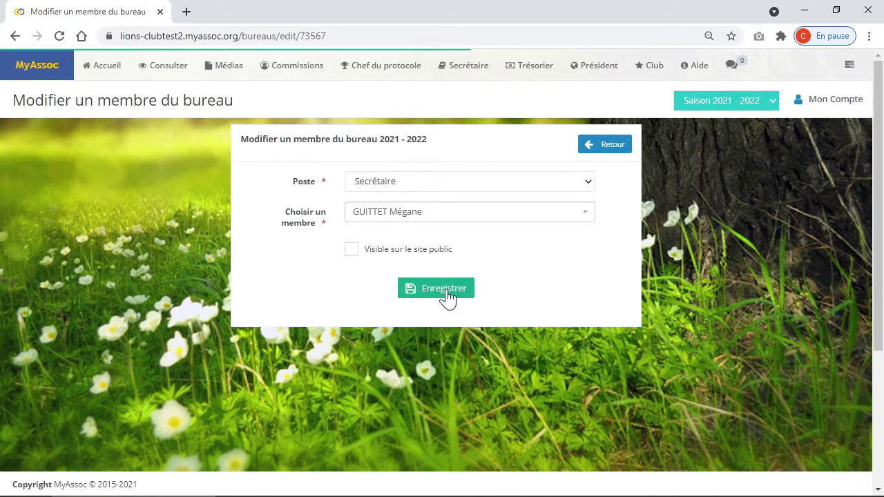
pyautogui.click(408, 216)
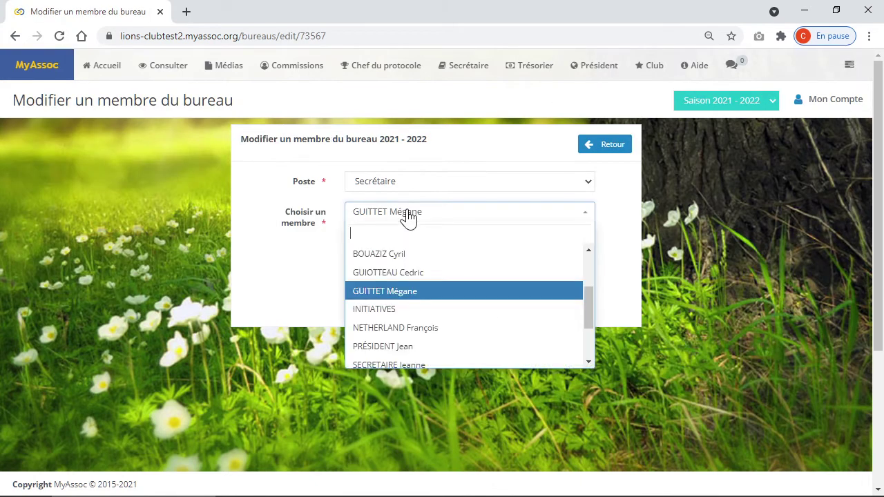
pyautogui.click(430, 329)
pyautogui.click(438, 293)
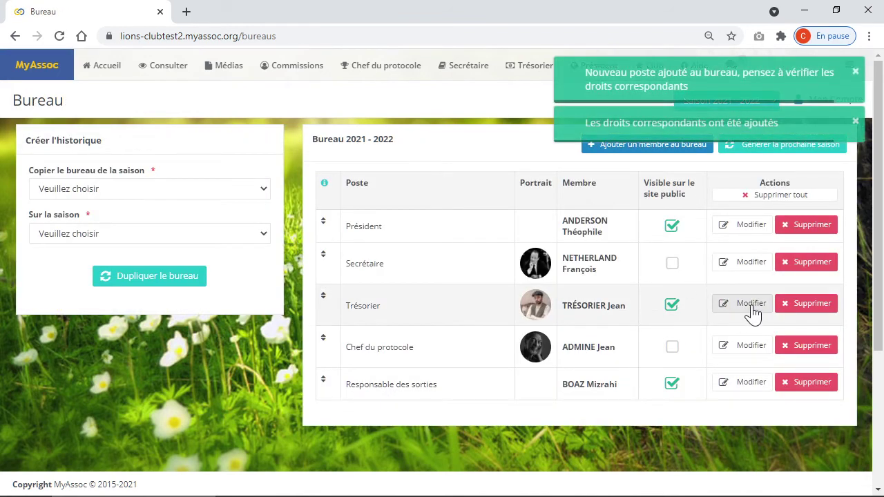
pyautogui.moveTo(755, 312); pyautogui.dragTo(791, 308)
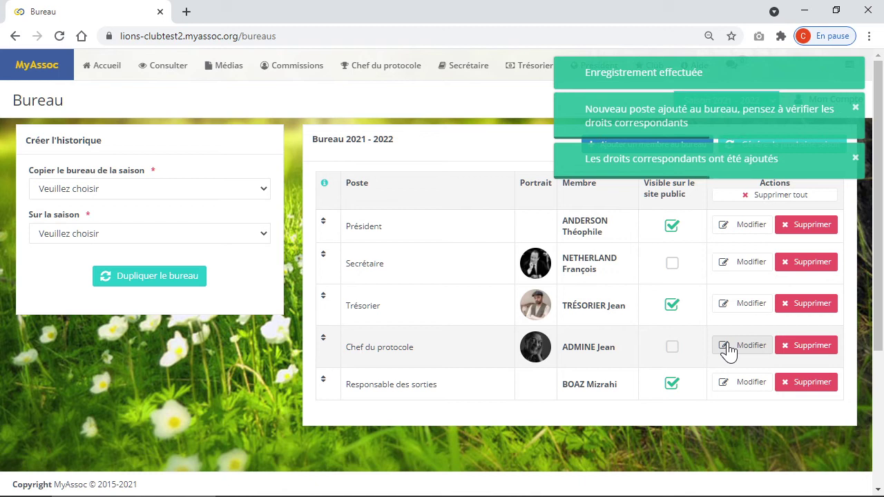
# Assign a different member as Chef du protocole of the 2021 - 2022 board and save the change
pyautogui.click(729, 348)
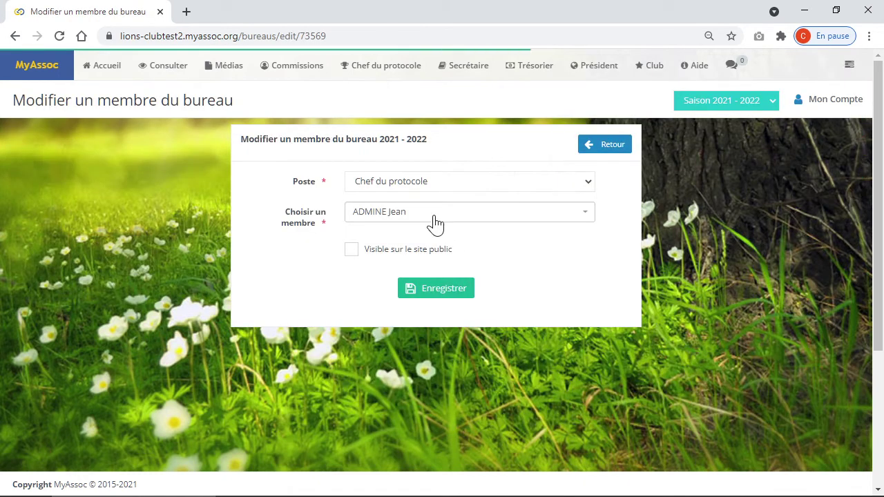
pyautogui.click(434, 220)
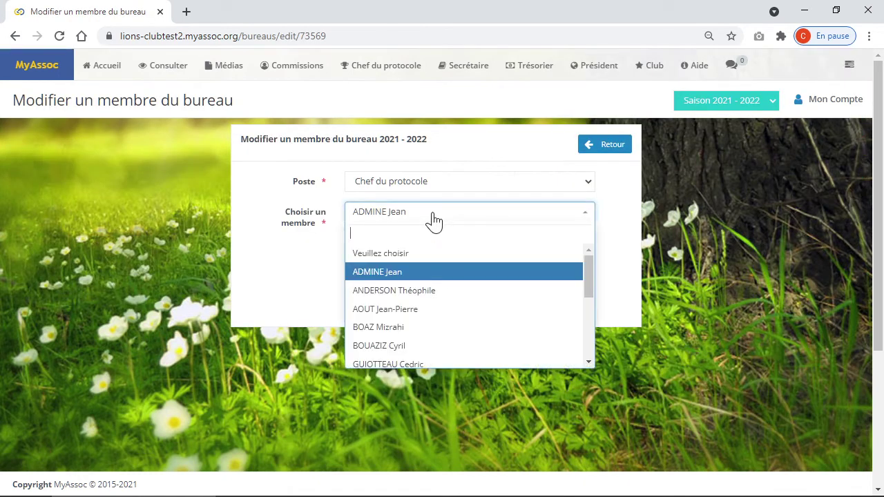
pyautogui.scroll(-5, 467, 347)
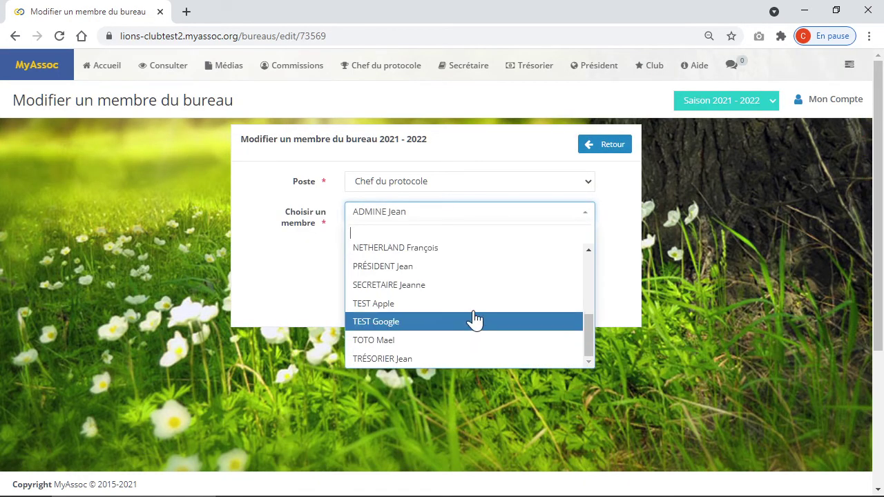
pyautogui.click(478, 285)
pyautogui.click(449, 298)
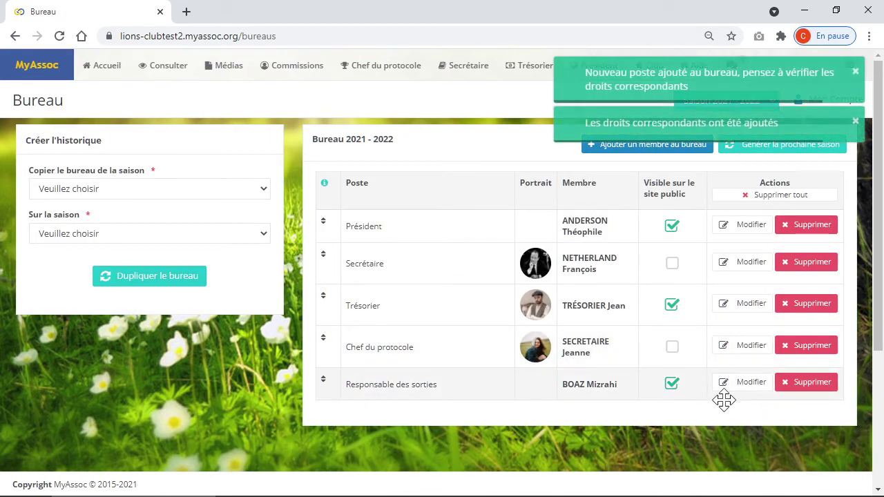
# Assign a different member as Responsable des sorties of the 2021 - 2022 board and save the change
pyautogui.click(741, 386)
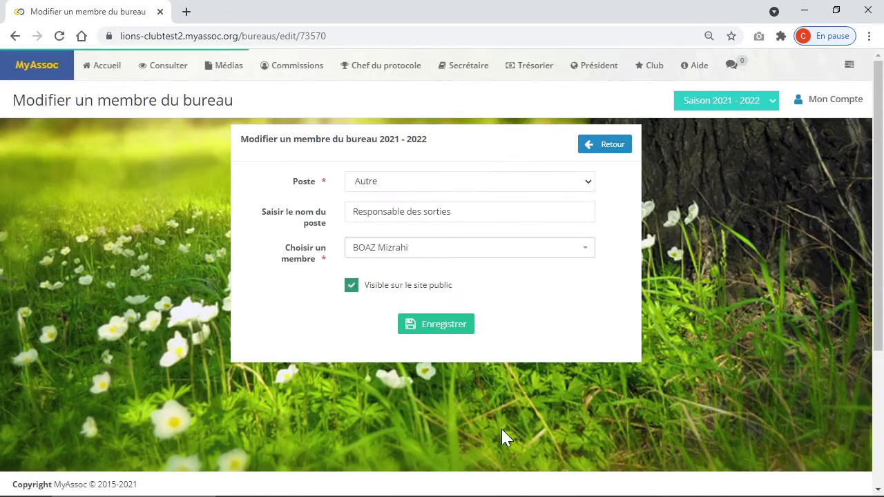
pyautogui.click(410, 254)
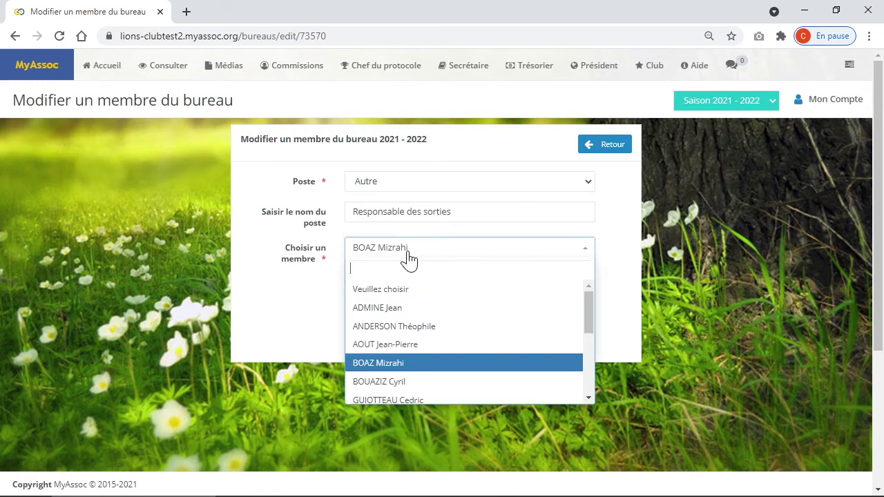
pyautogui.click(468, 353)
pyautogui.click(447, 325)
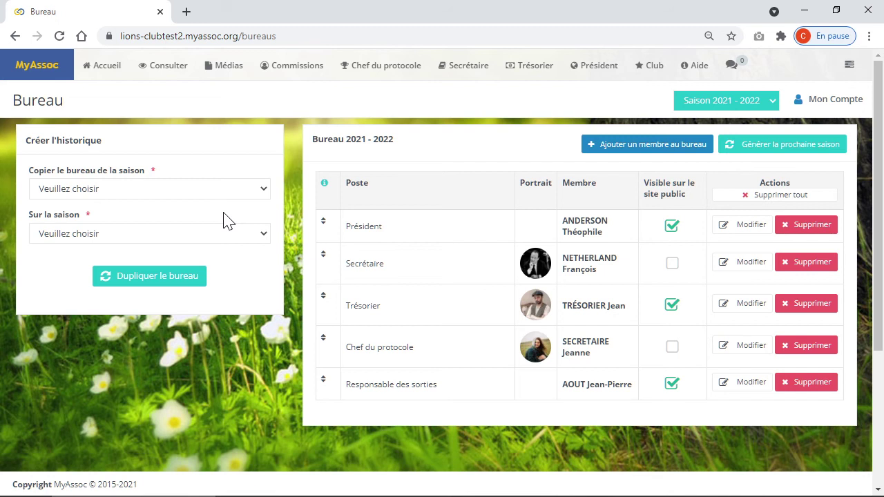
# Select 2020 - 2021 as the season to copy the board from and browse the target seasons back to 1960 - 1961
pyautogui.click(145, 191)
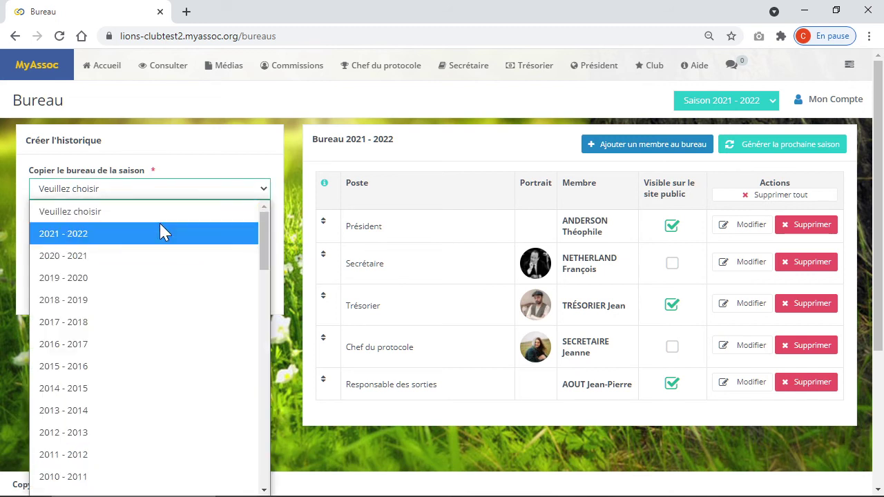
pyautogui.click(105, 261)
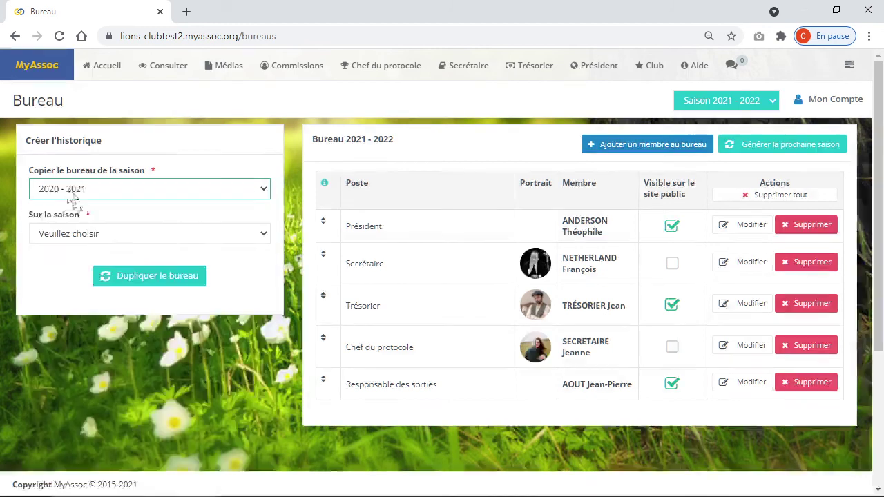
pyautogui.click(104, 239)
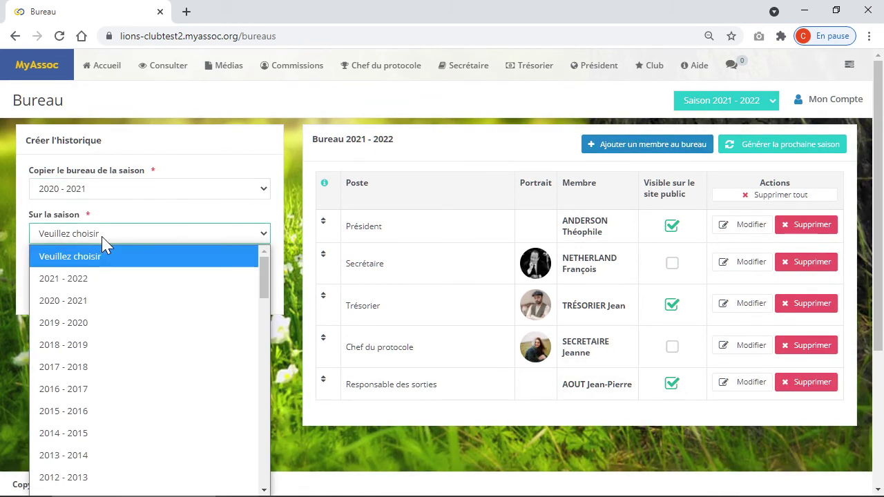
pyautogui.scroll(-1, 266, 308)
pyautogui.moveTo(266, 307); pyautogui.dragTo(288, 482)
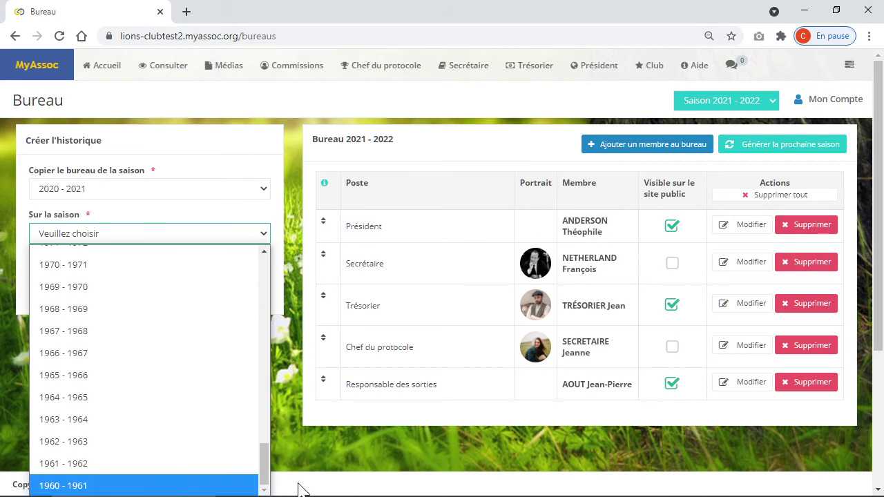
pyautogui.click(338, 471)
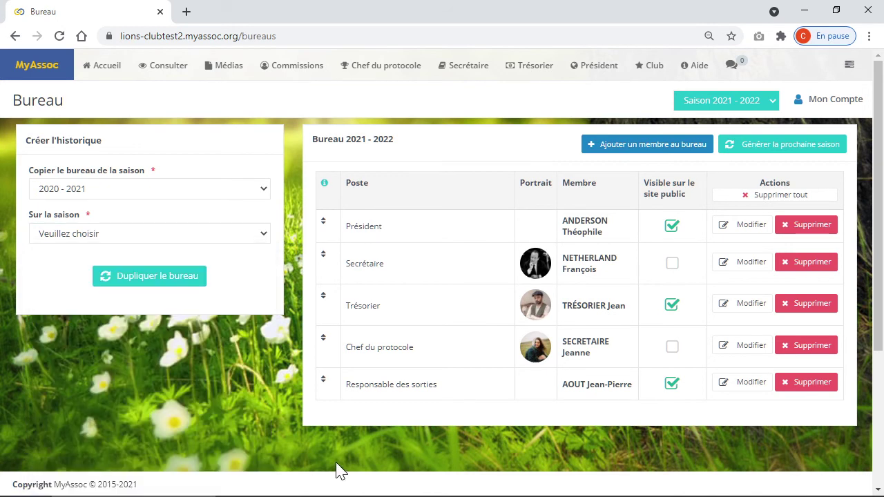
# Open the club's public website in a separate browser tab from the MyAssoc logo link and switch to it
pyautogui.click(849, 64)
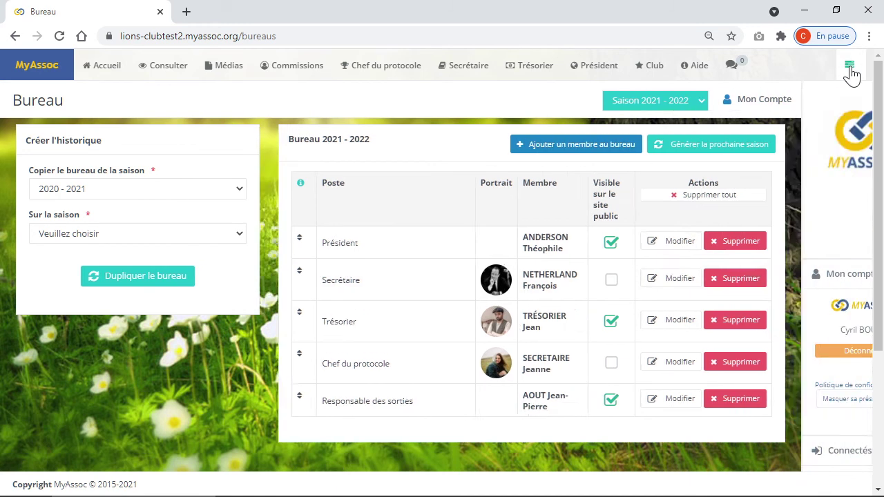
pyautogui.rightClick(807, 143)
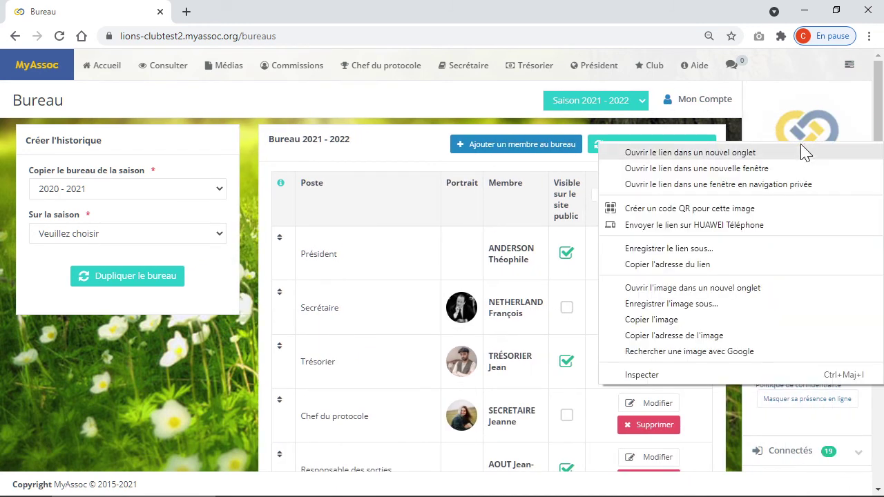
pyautogui.click(804, 152)
pyautogui.click(270, 15)
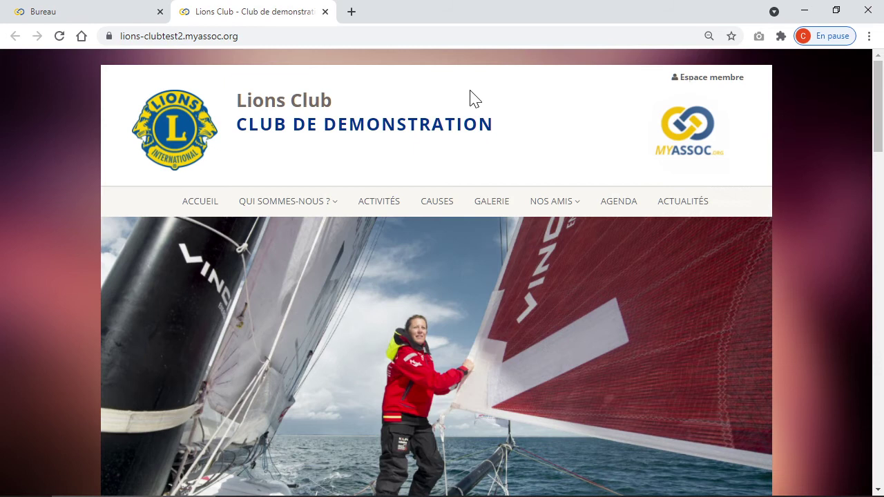
# Open the public Historique page and examine the full timeline of past presidents by season
pyautogui.moveTo(286, 203)
pyautogui.click(297, 237)
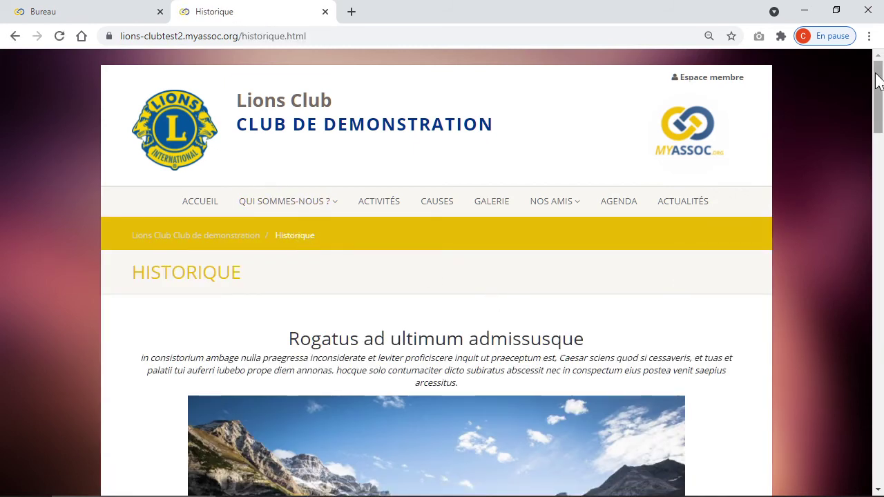
pyautogui.moveTo(878, 93); pyautogui.dragTo(879, 291)
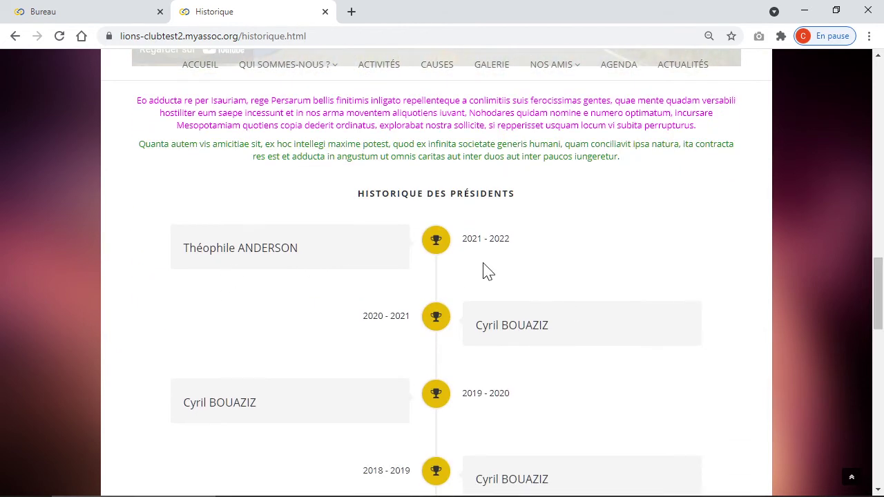
pyautogui.moveTo(878, 325); pyautogui.dragTo(879, 400)
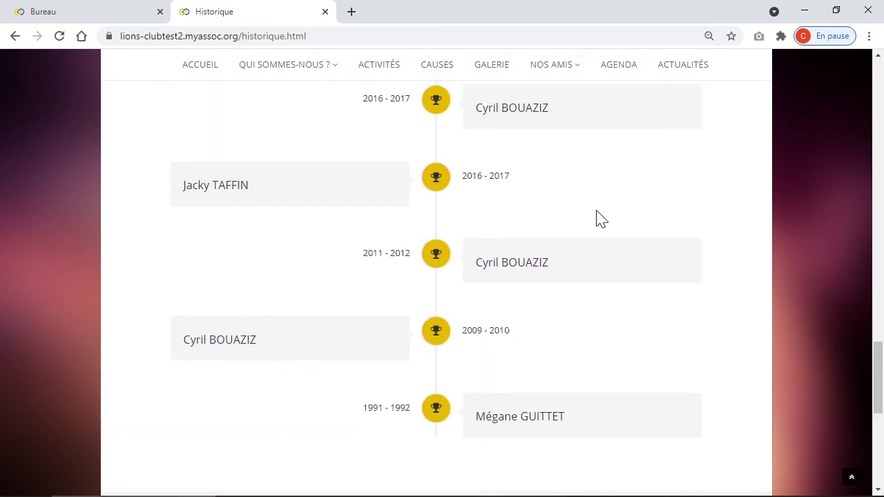
# Recheck the board management page, then open the public Le bureau page and examine the displayed board members
pyautogui.click(105, 10)
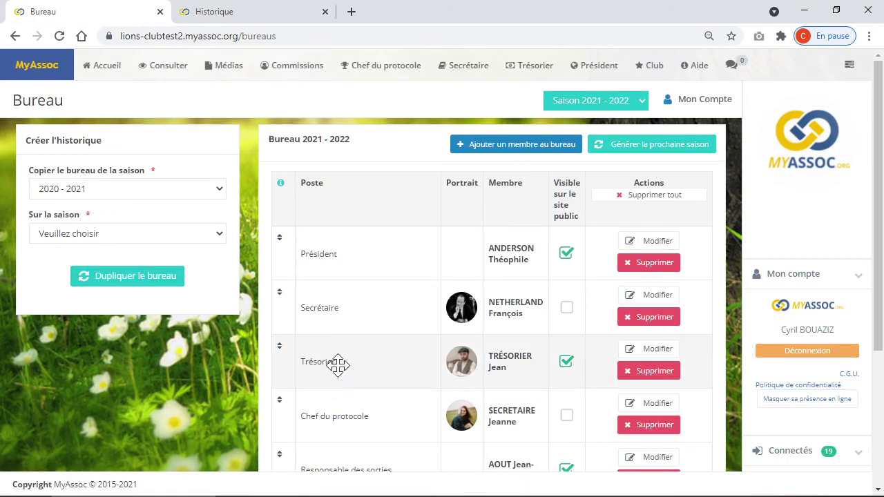
pyautogui.click(260, 16)
pyautogui.scroll(10, 373, 144)
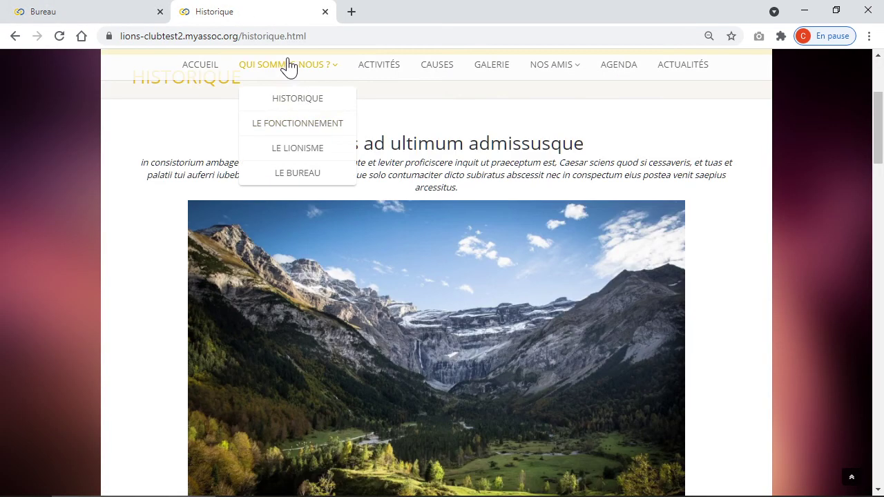
pyautogui.click(306, 176)
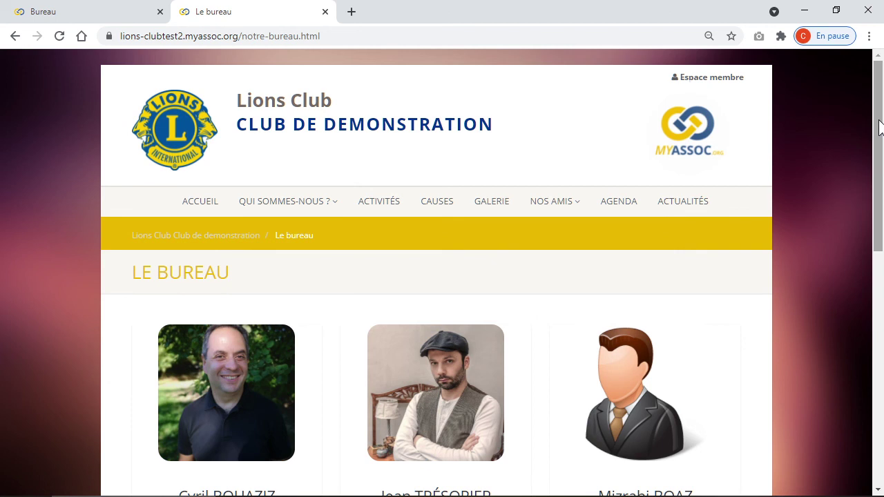
pyautogui.moveTo(881, 129); pyautogui.dragTo(883, 189)
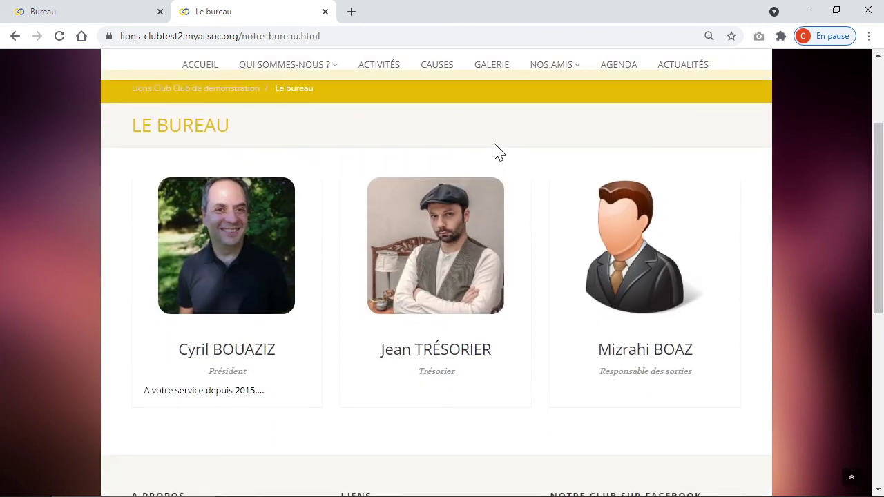